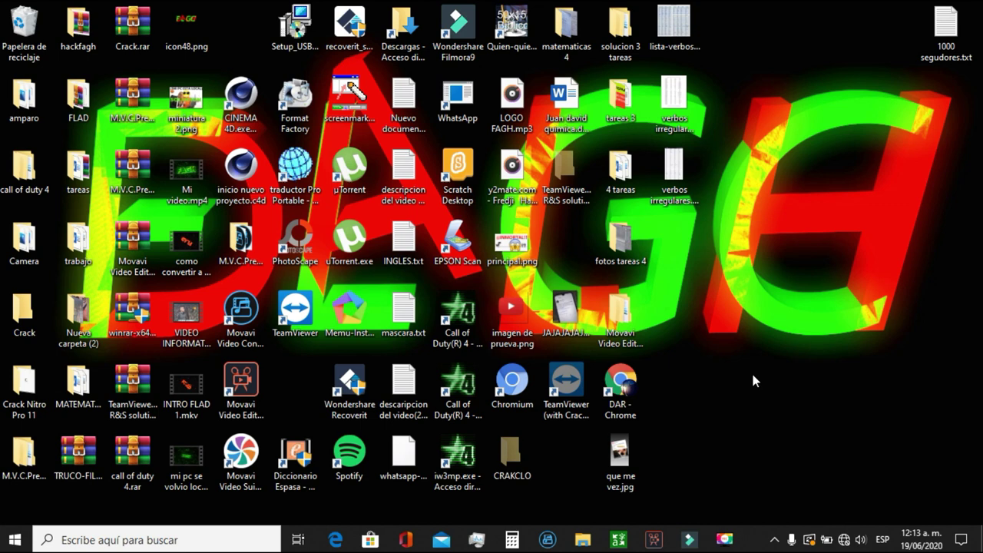
Look over the Filmora 9 project and examine the clip's audio settings in Movavi Video Editor Plus, from volume to noise removal and audio effects.
left_click(688, 538)
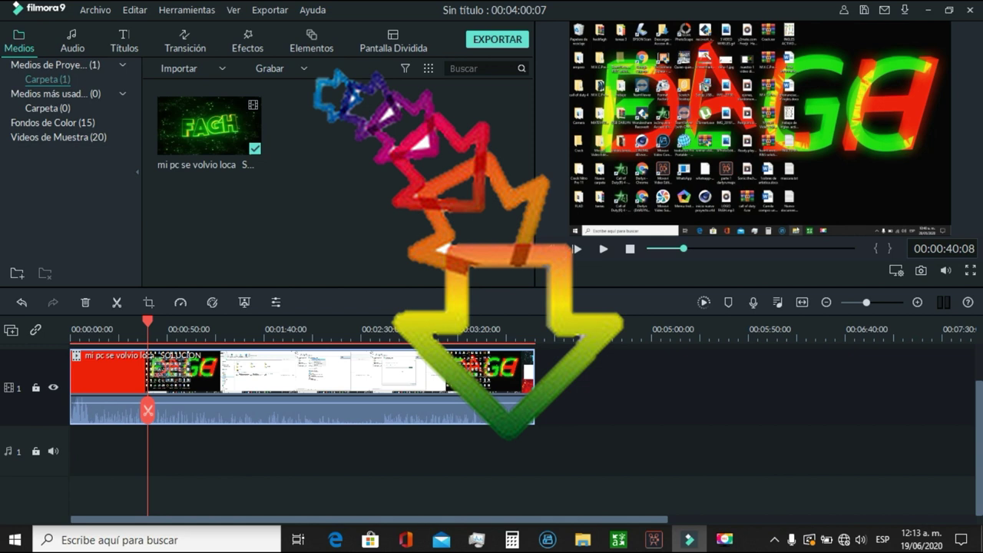
left_click(928, 10)
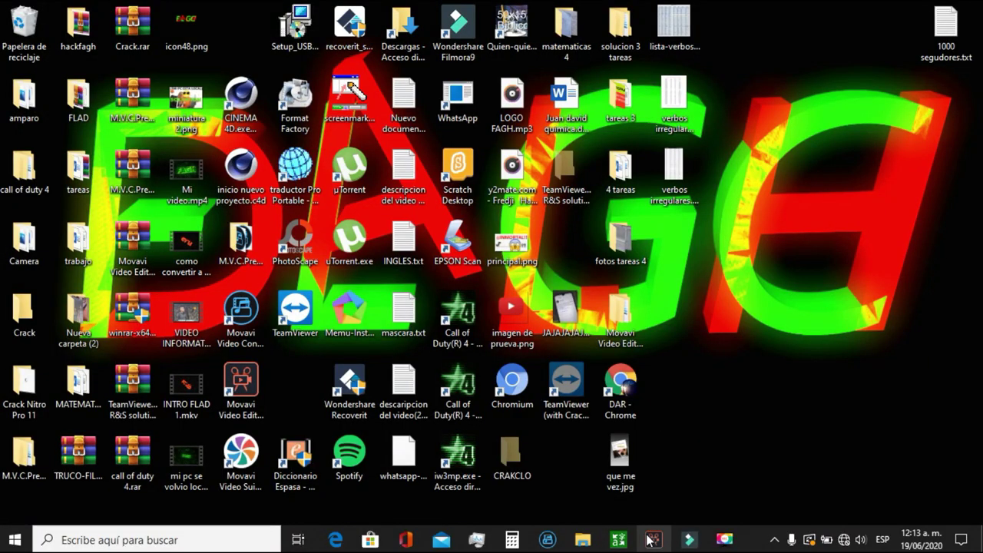
mouse_move(654, 540)
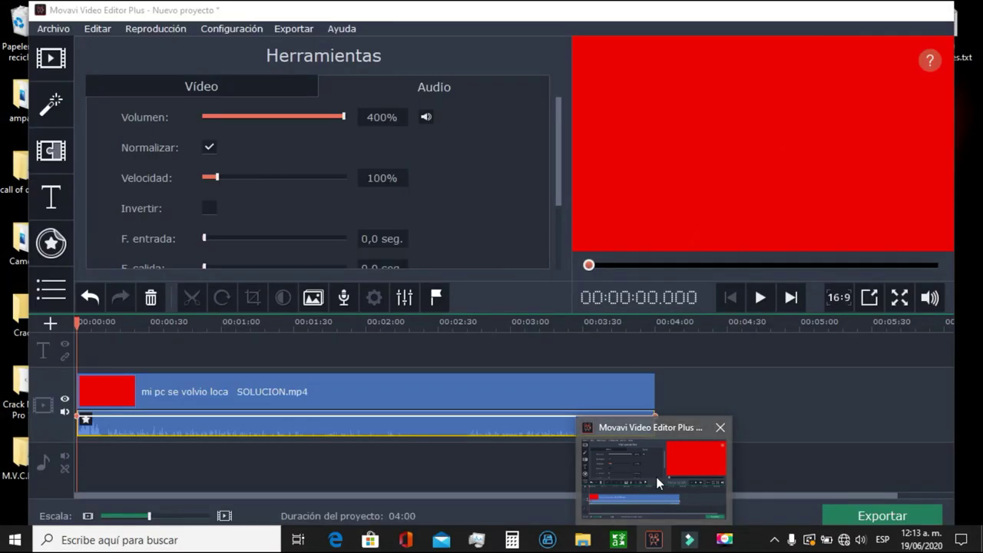
left_click(654, 482)
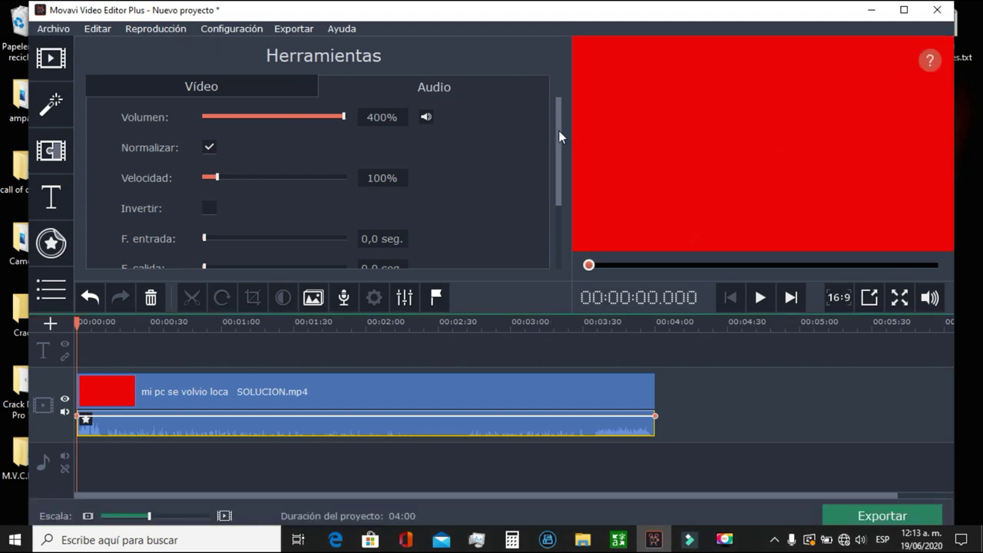
scroll(555, 141, "down", 3)
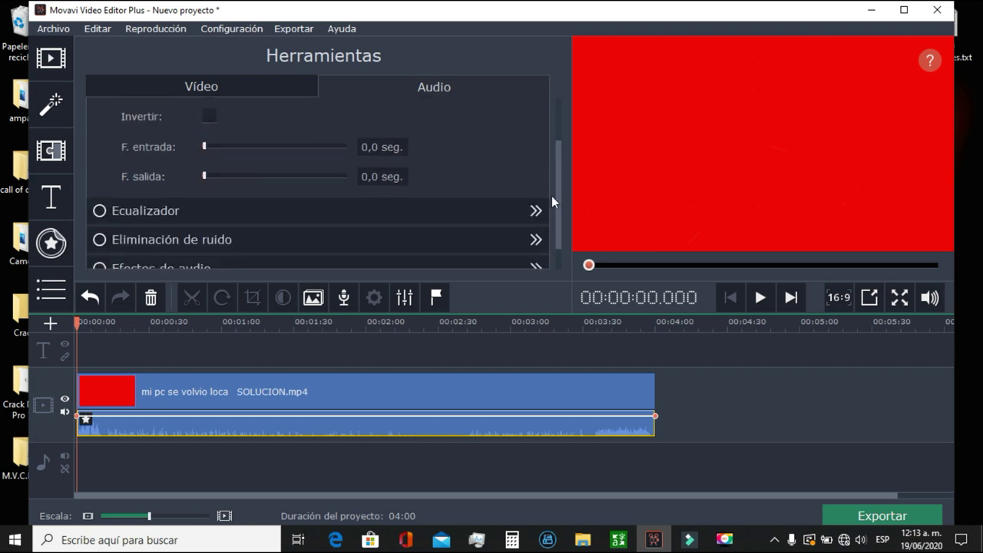
scroll(551, 196, "down", 1)
scroll(558, 189, "up", 4)
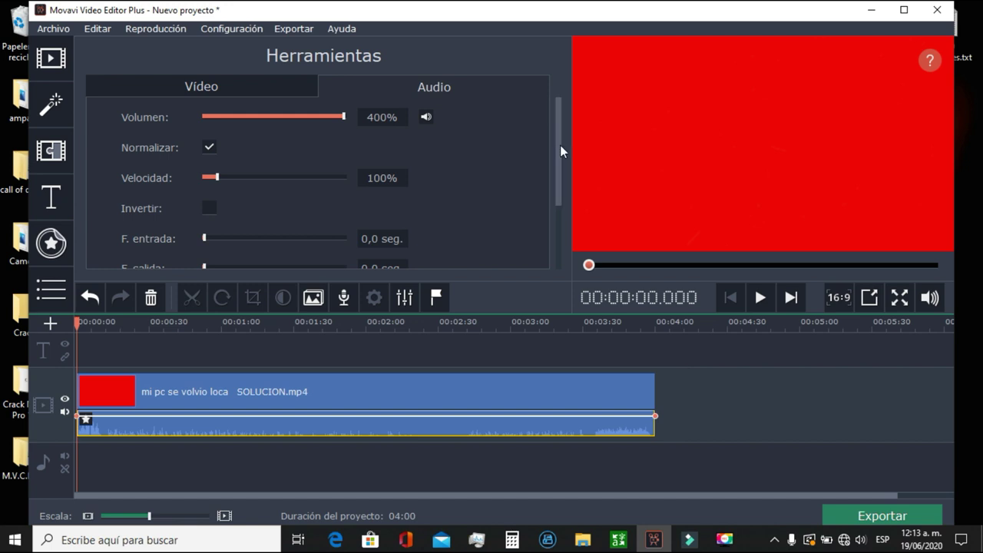
mouse_move(560, 145)
left_mouse_down()
mouse_move(554, 185)
mouse_move(561, 129)
left_mouse_up()
left_click(871, 10)
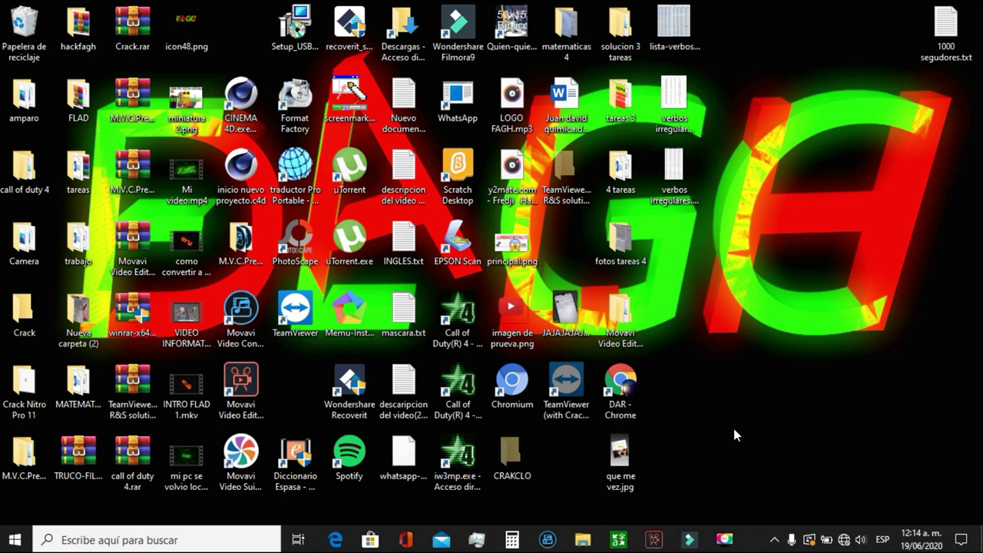
In Filmora 9, set the timeline clip's audio balance to 100 and raise its volume to the 12 dB maximum.
left_click(689, 544)
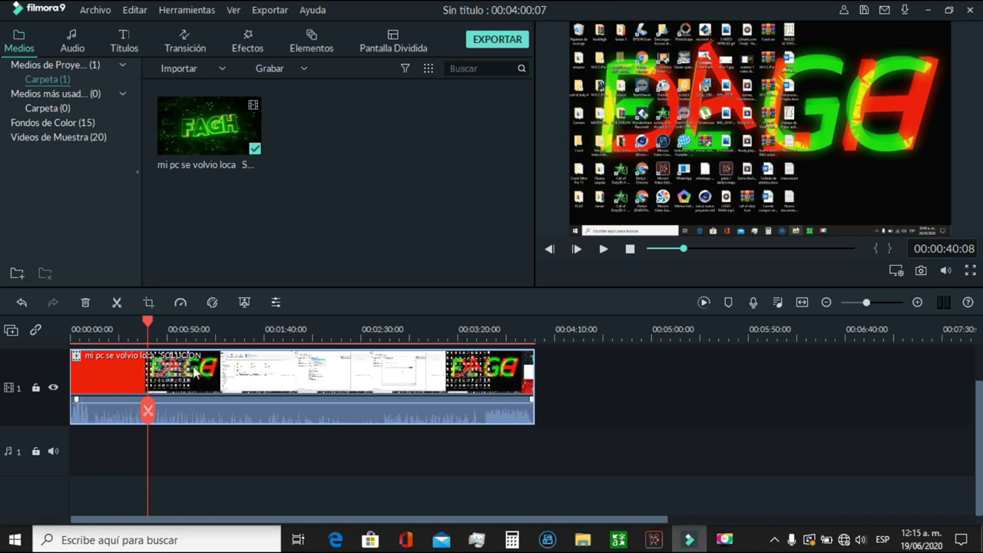
left_click(276, 303)
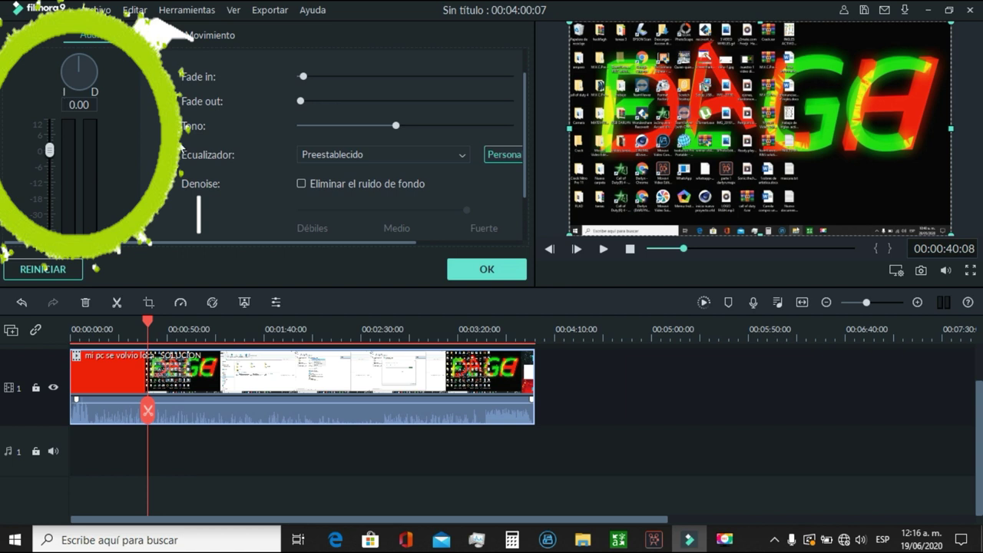
left_click_drag(84, 71, 97, 84)
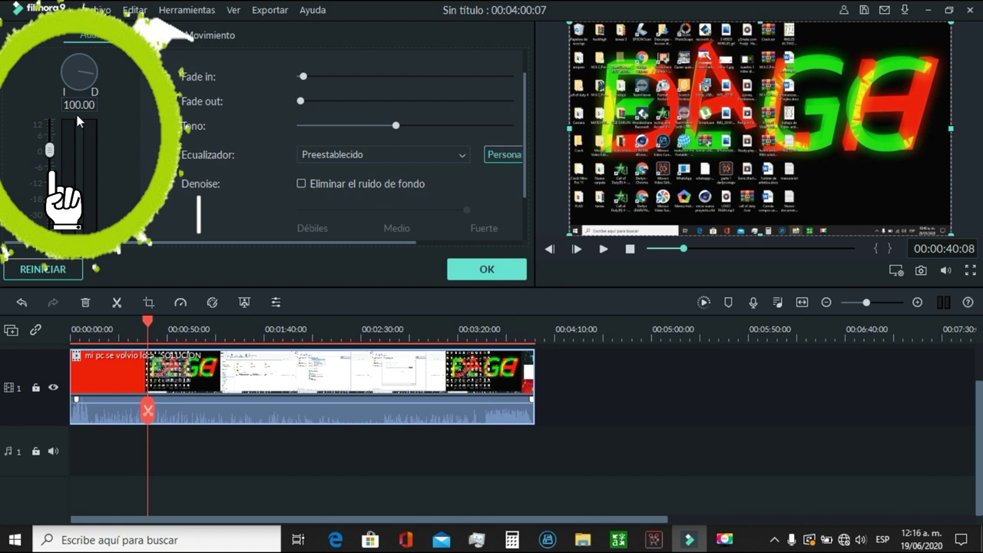
left_click_drag(49, 150, 49, 125)
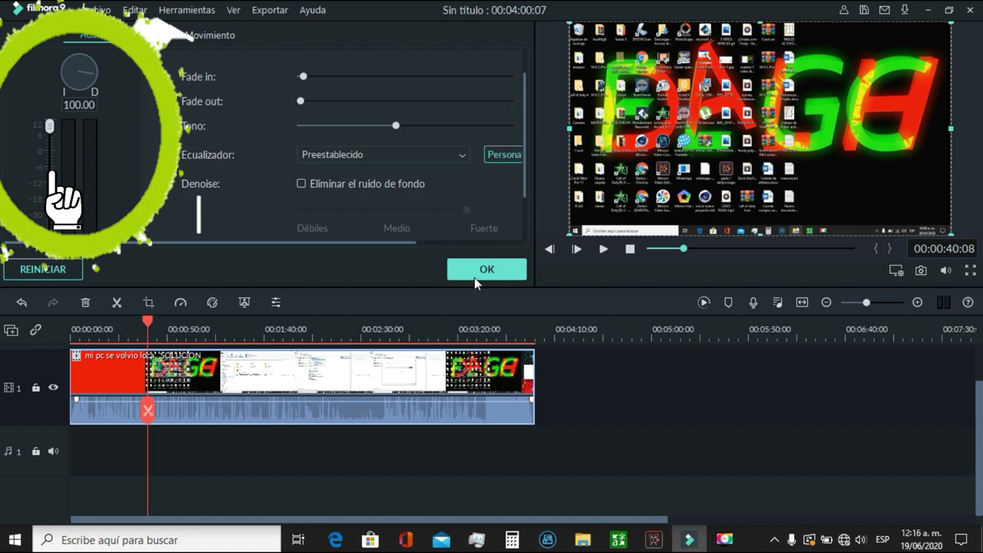
left_click(476, 277)
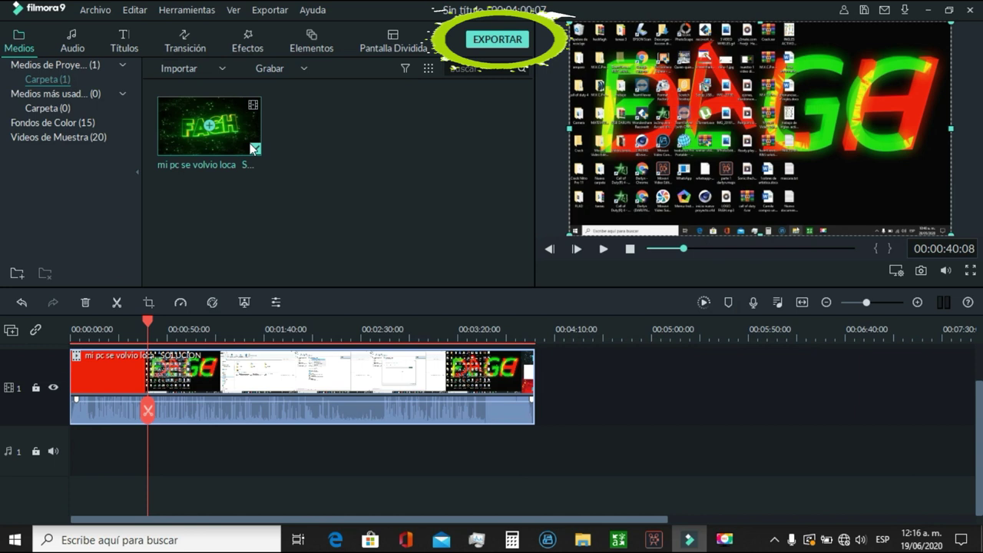
Set up a local MP4 export named "video de prueva" and look through the available save folders.
left_click(499, 40)
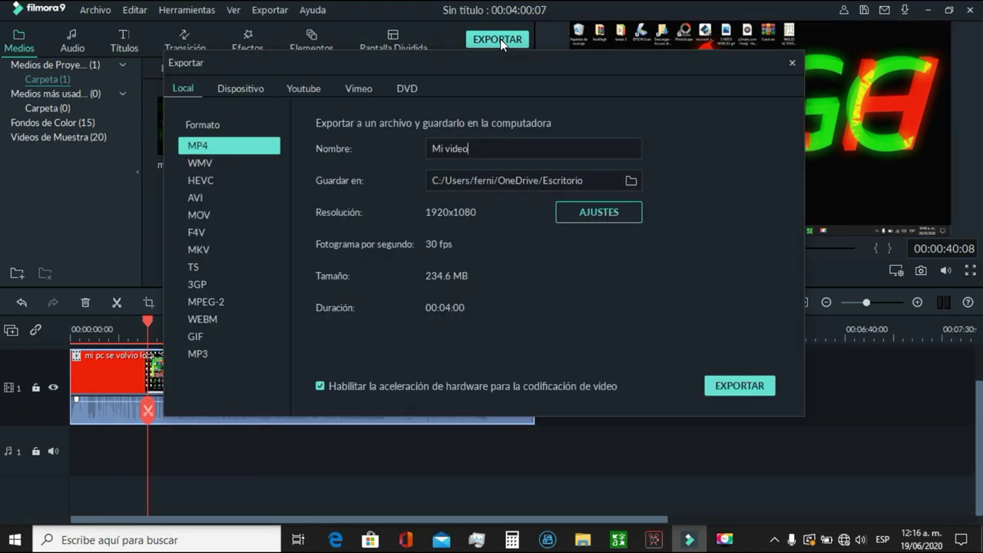
key("BackSpace")
key("BackSpace")
key("BackSpace")
key("BackSpace")
key("BackSpace")
key("BackSpace")
key("BackSpace")
key("BackSpace")
type("video de prueva")
left_click(630, 182)
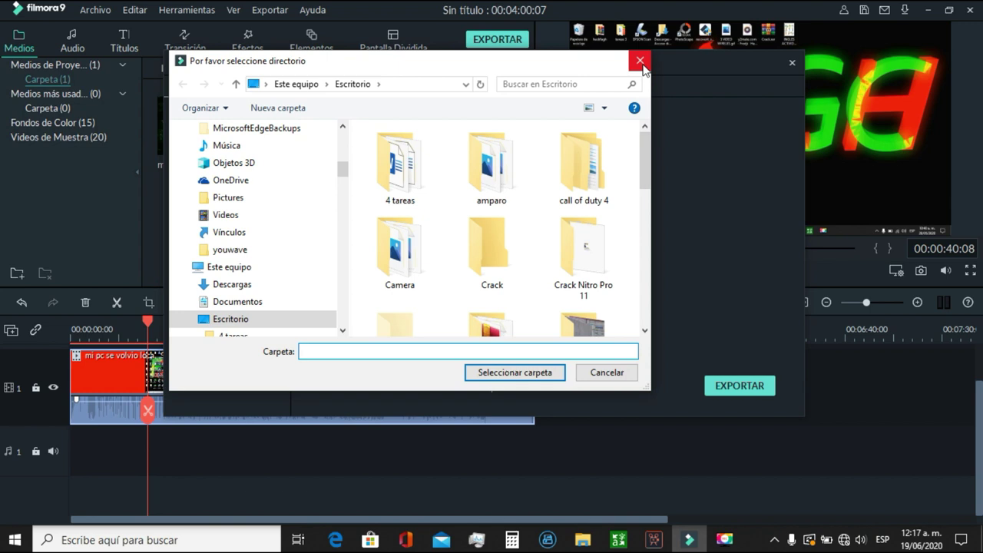
left_click(642, 67)
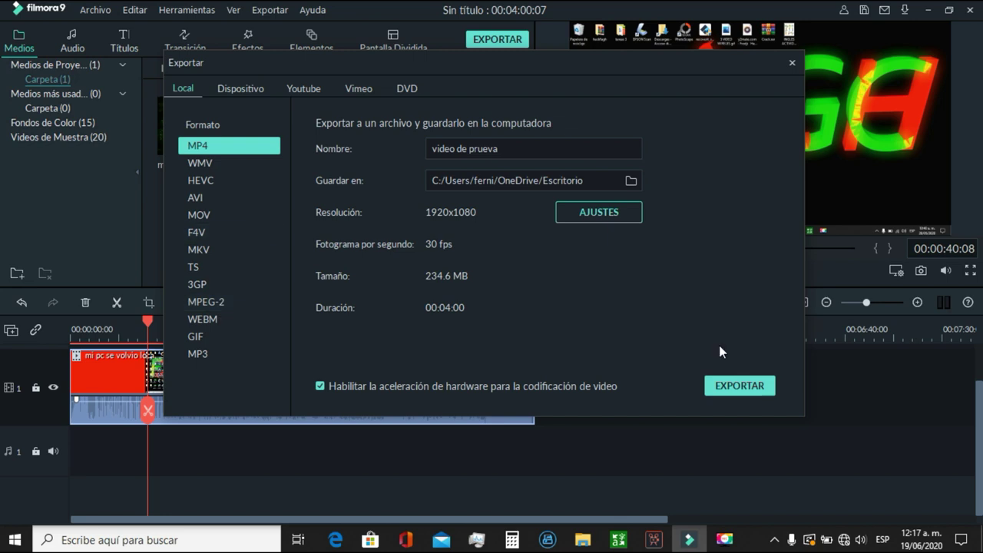
Check the YouTube upload options, return to the local export and cancel the rendering of the MP4.
left_click(330, 86)
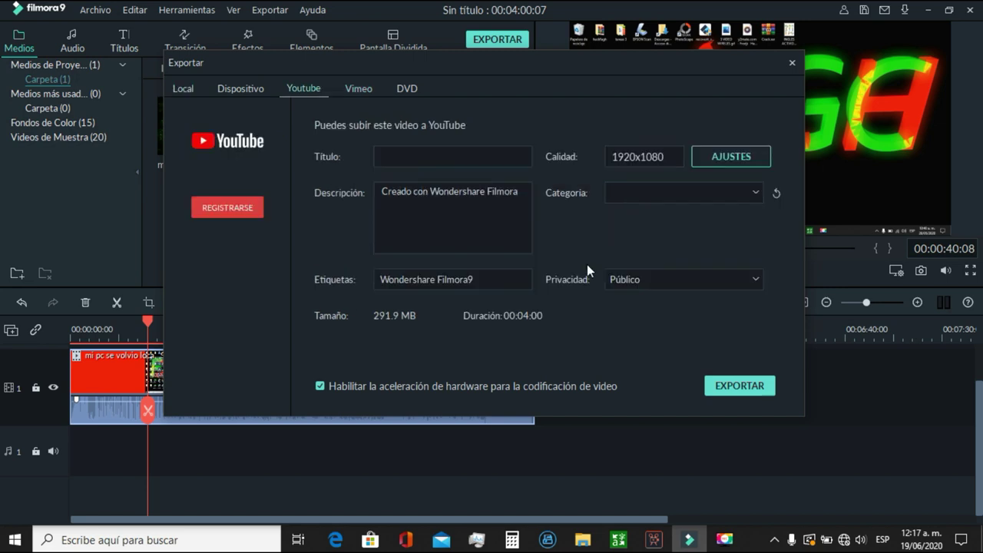
left_click(184, 88)
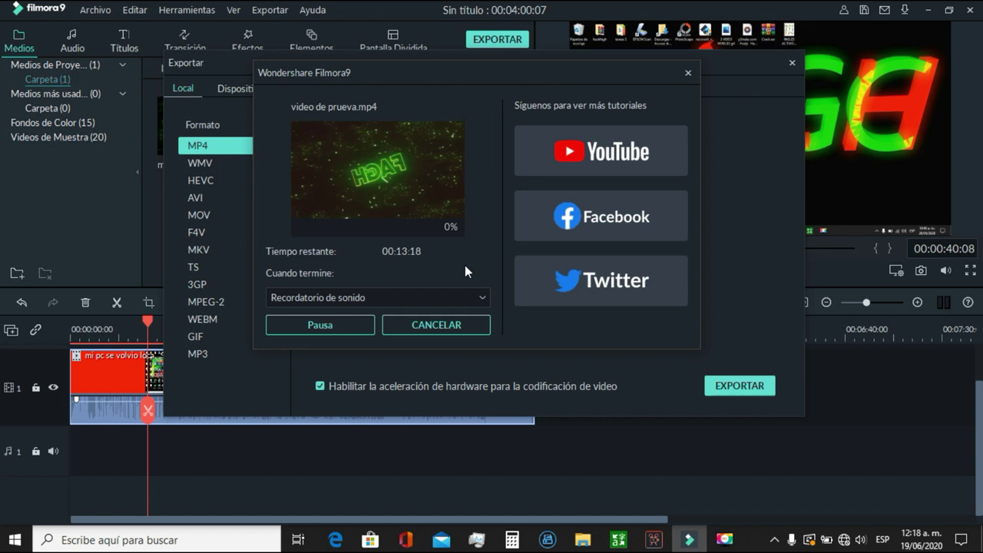
left_click(687, 73)
left_click(555, 213)
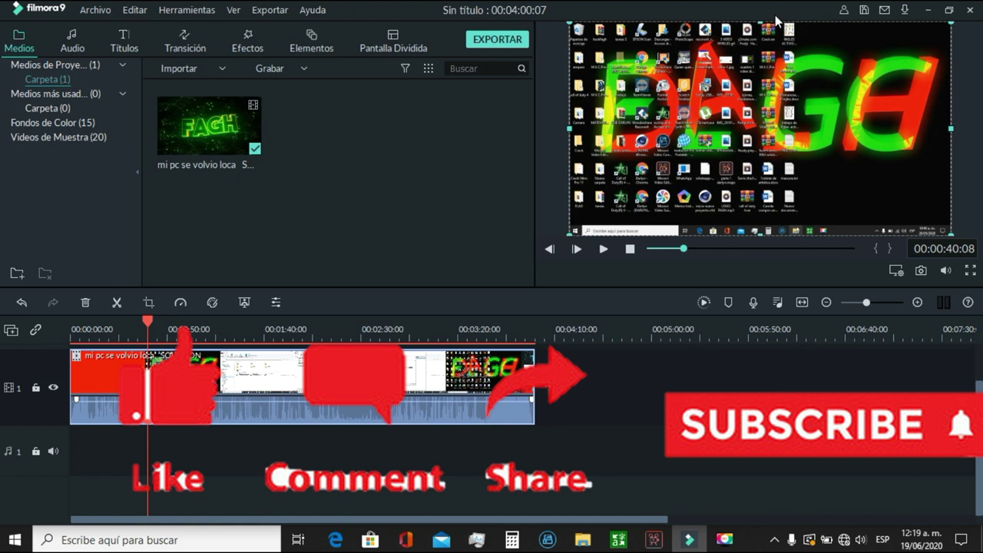
left_click(722, 532)
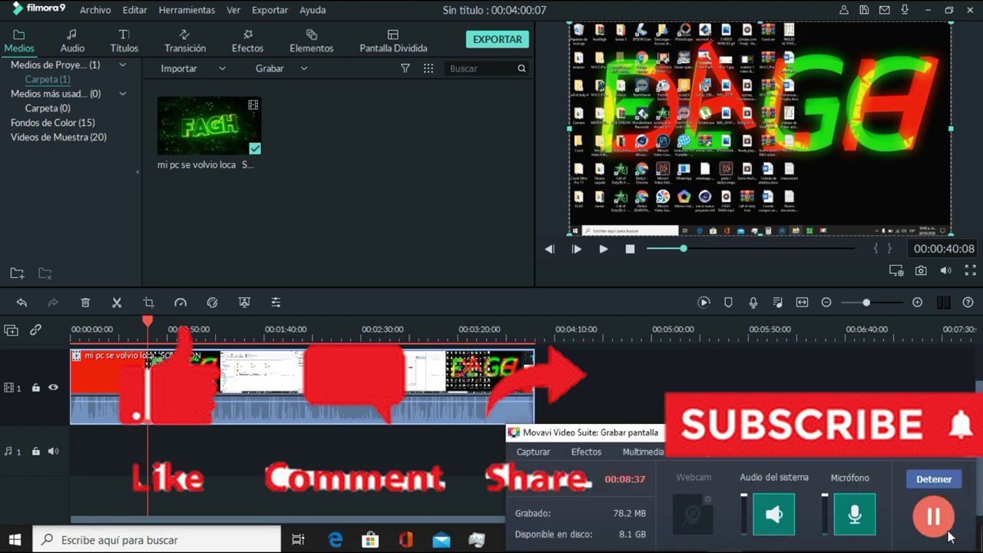